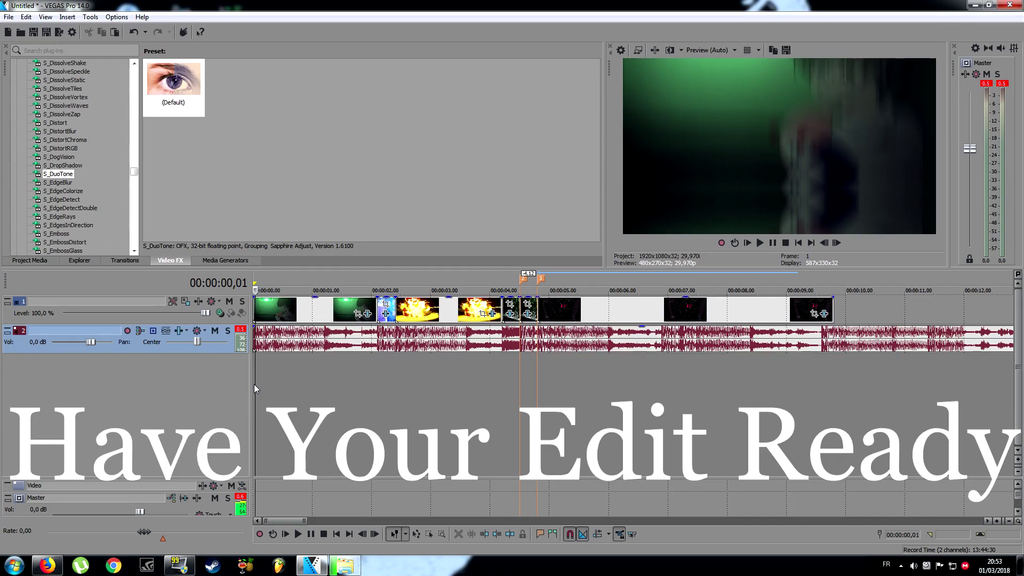
# - Preview the edit's playback, then pause and return to the timeline start
pyautogui.click(747, 245)
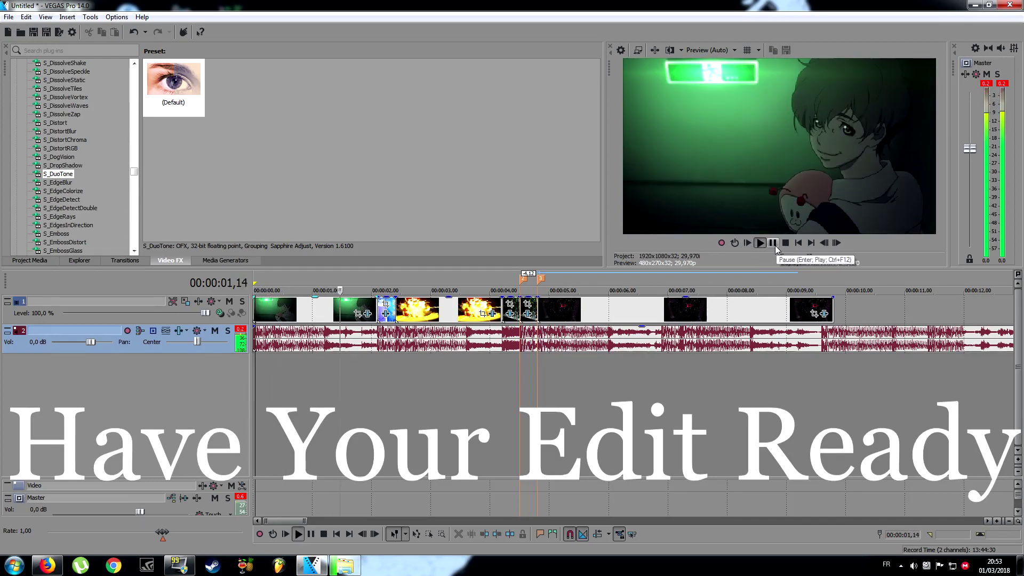
pyautogui.click(749, 244)
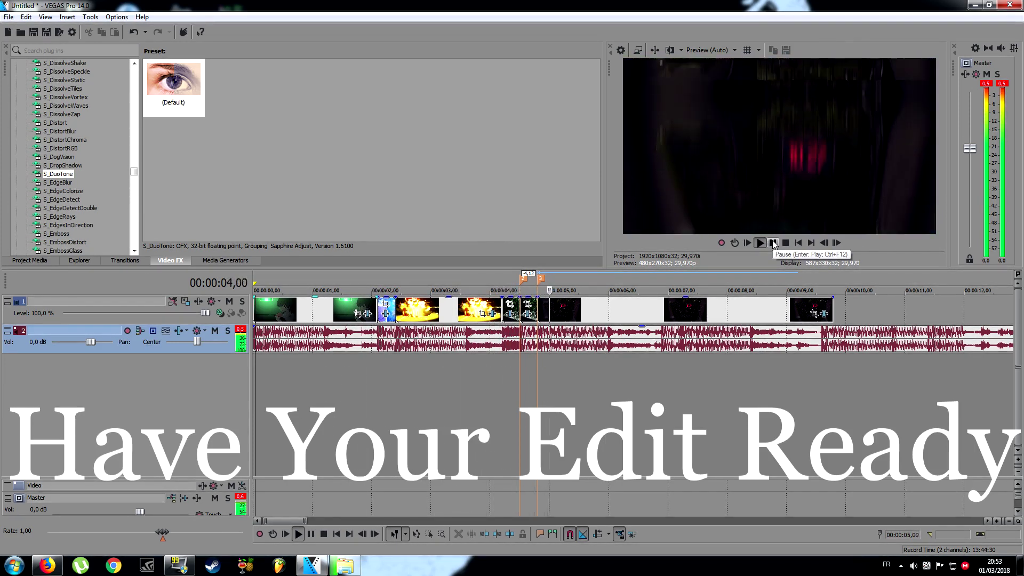
pyautogui.click(755, 245)
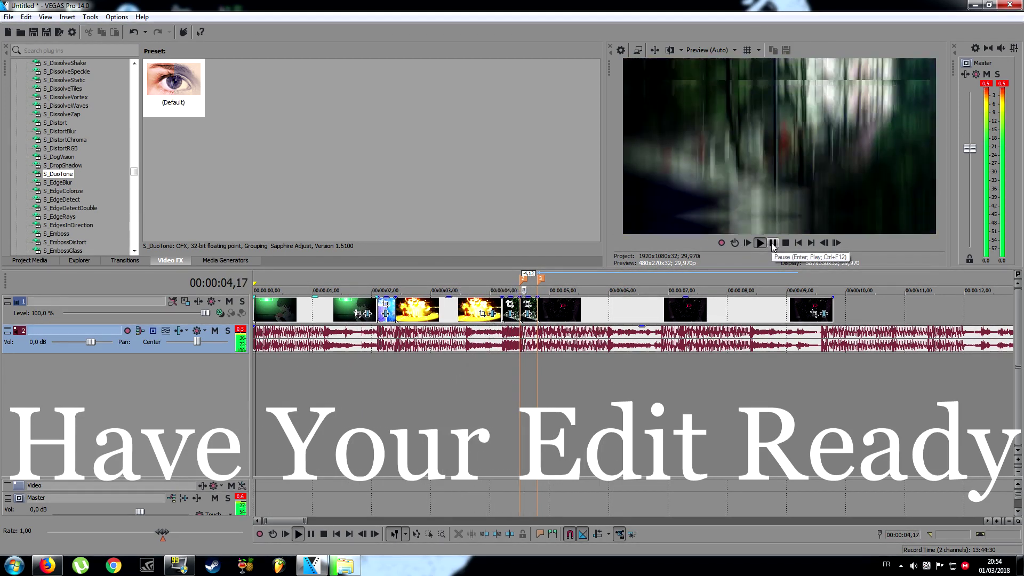
pyautogui.click(772, 245)
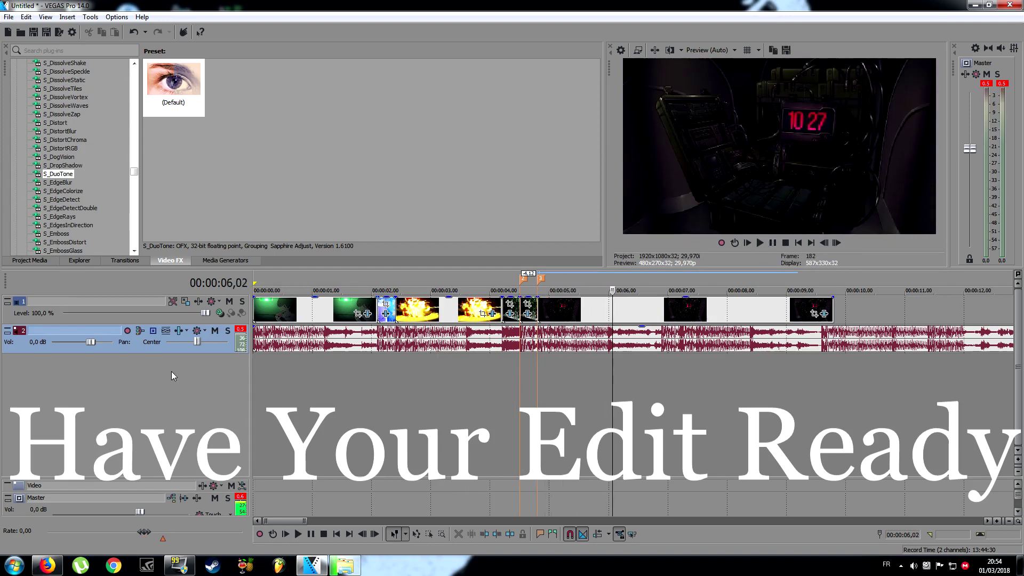
pyautogui.click(256, 384)
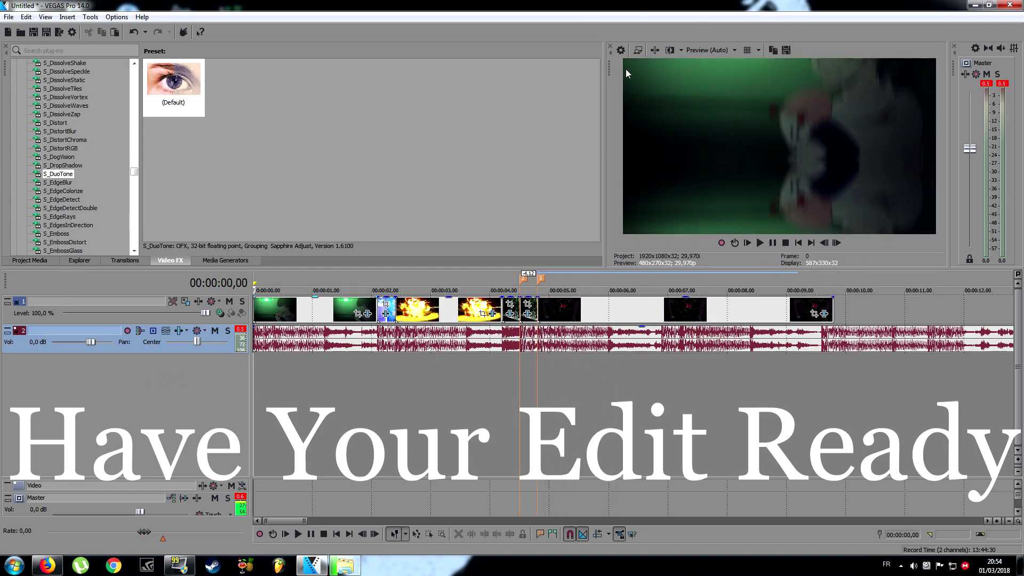
# - Set project properties to HD 1080 1920x1080, field order None, 32-bit floating point (video levels), Best quality
pyautogui.click(620, 50)
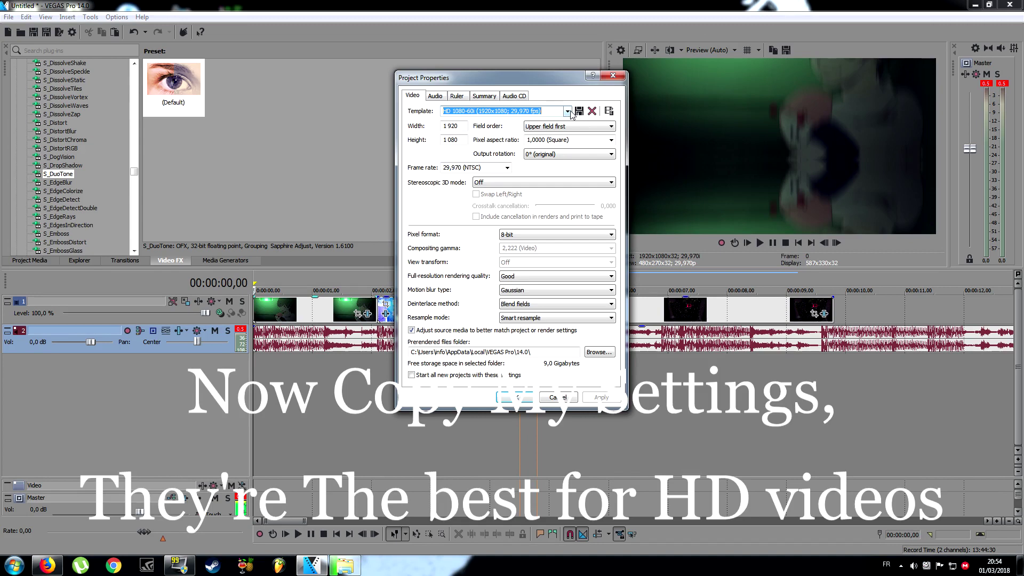
pyautogui.click(568, 112)
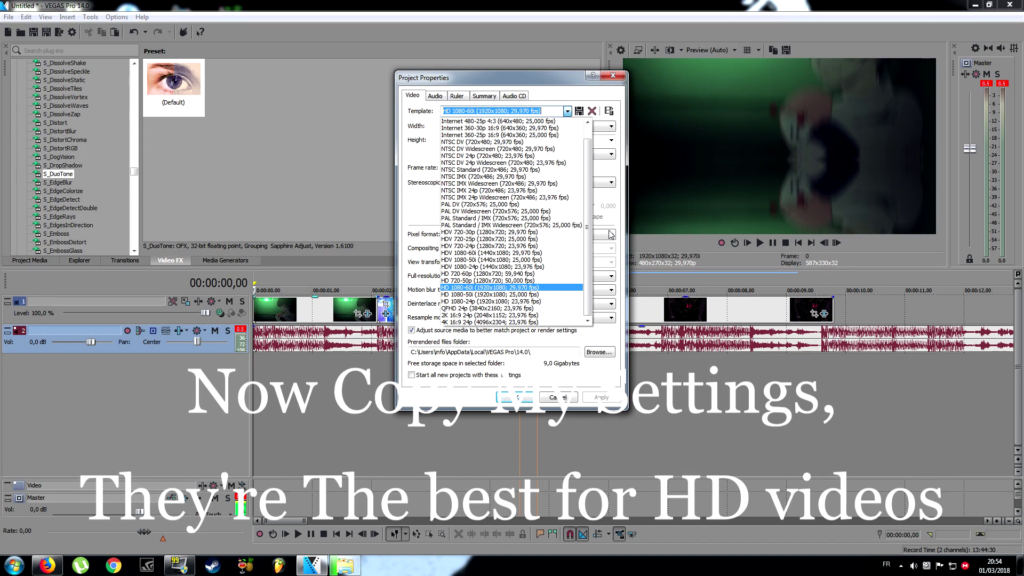
pyautogui.click(566, 291)
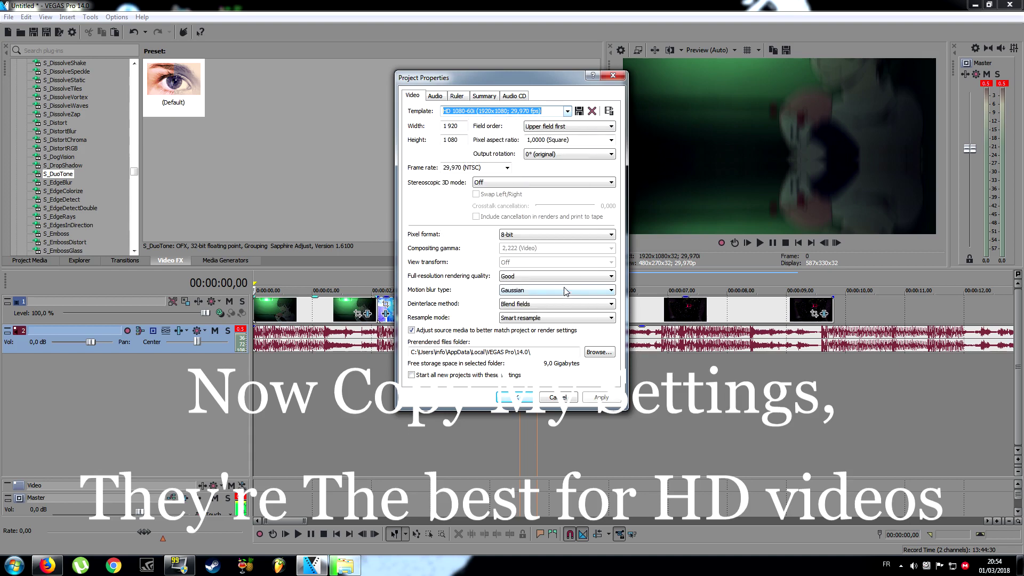
pyautogui.click(546, 131)
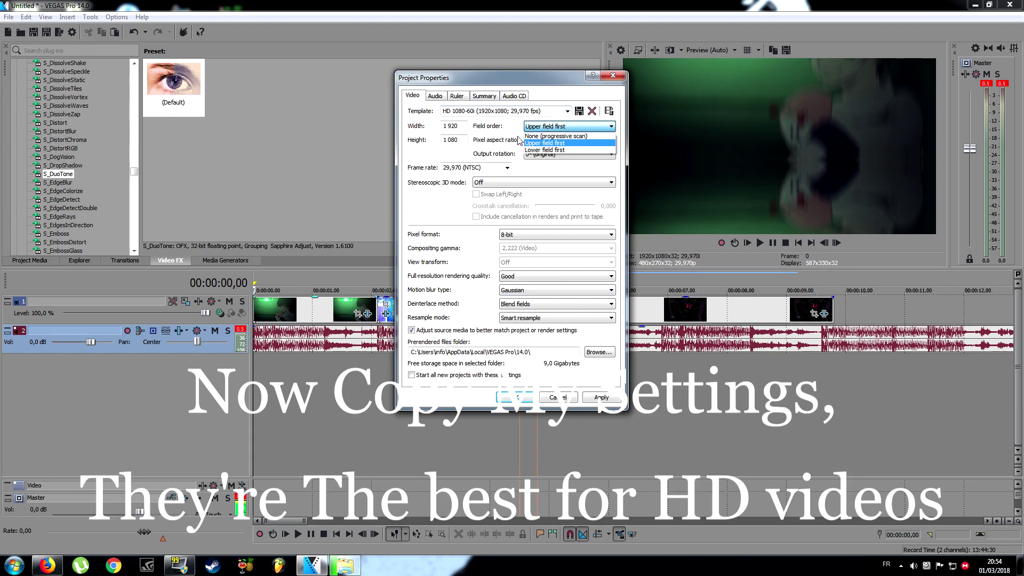
pyautogui.click(556, 136)
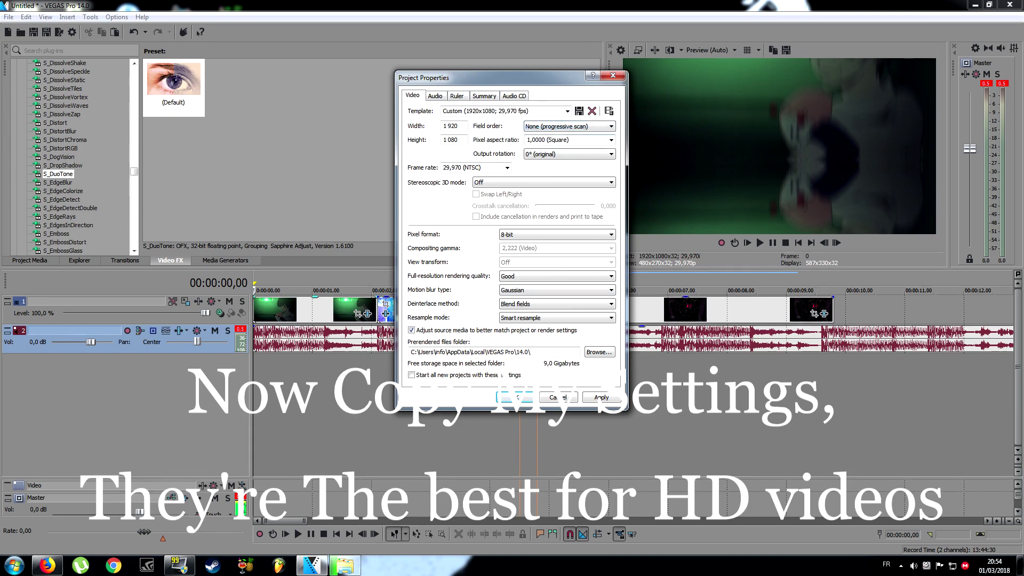
pyautogui.click(541, 235)
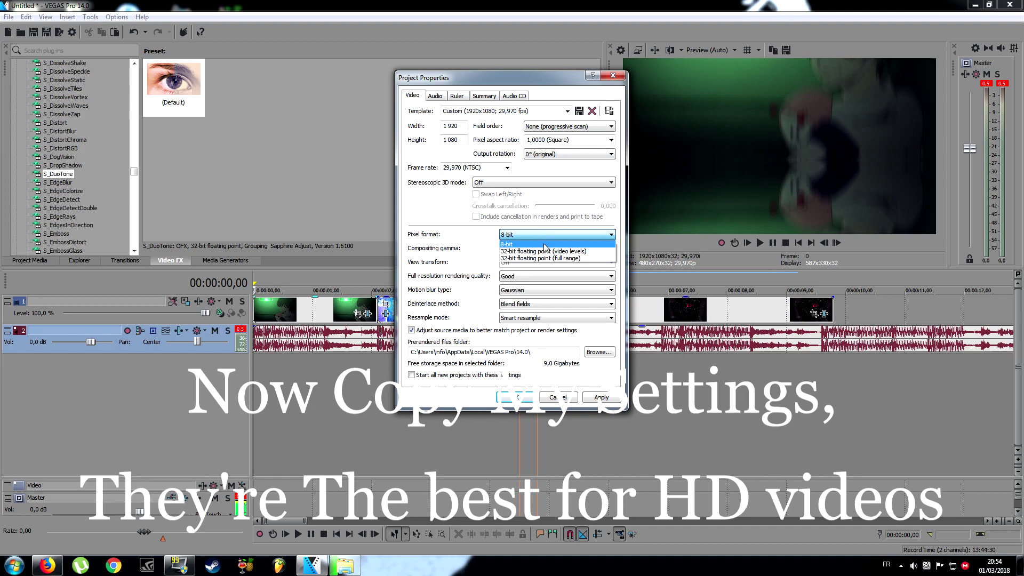
pyautogui.click(548, 251)
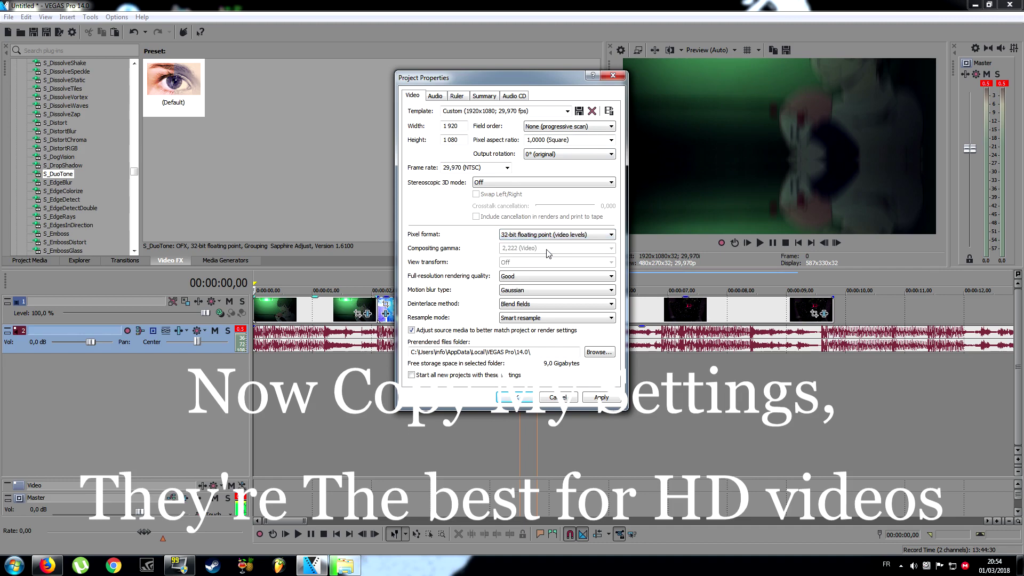
pyautogui.click(536, 277)
pyautogui.click(506, 307)
pyautogui.click(602, 399)
# - Confirm the project settings and review the first track 1 clip's properties
pyautogui.click(521, 398)
pyautogui.click(326, 315)
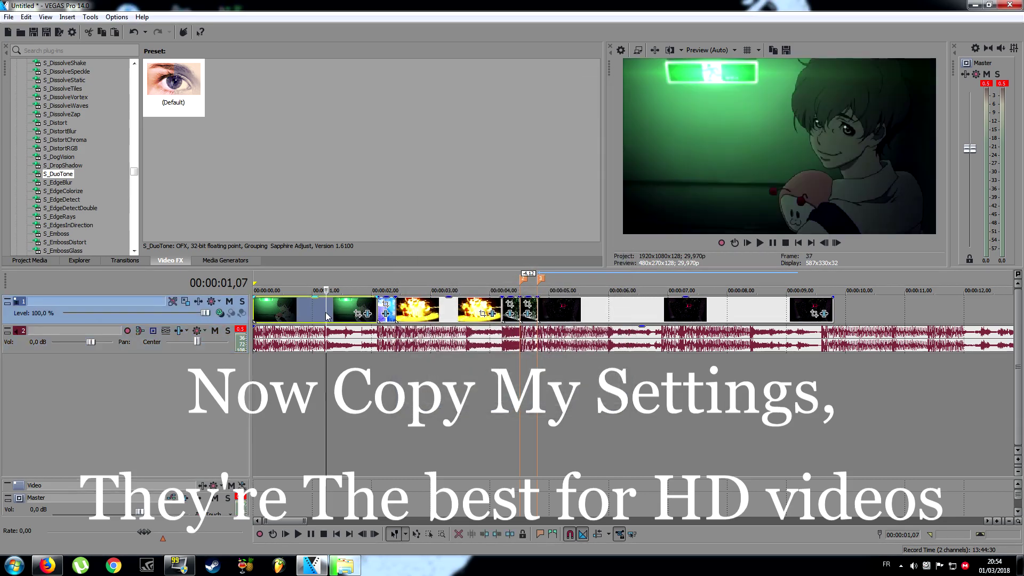
pyautogui.rightClick(327, 314)
pyautogui.click(363, 547)
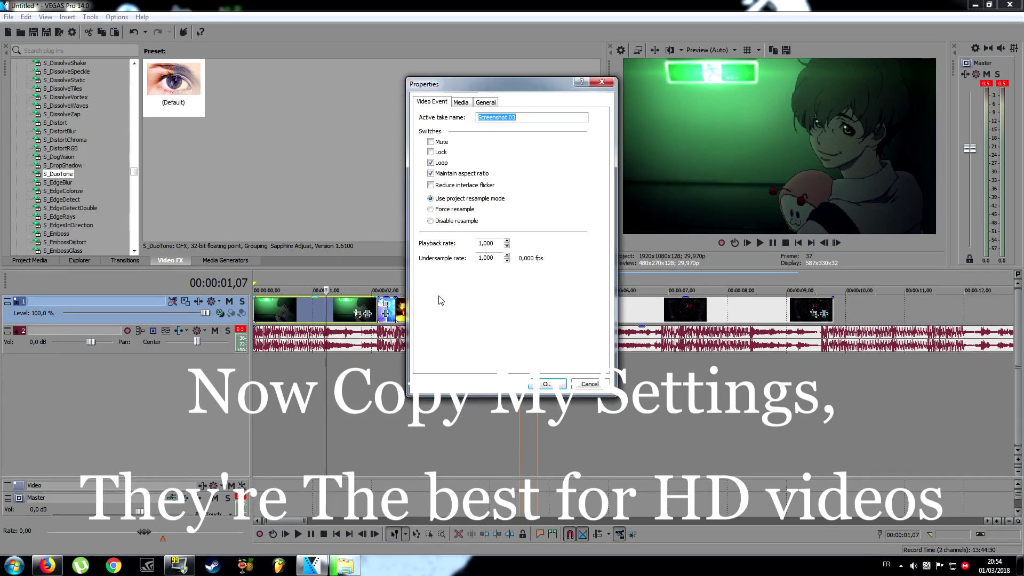
pyautogui.click(544, 384)
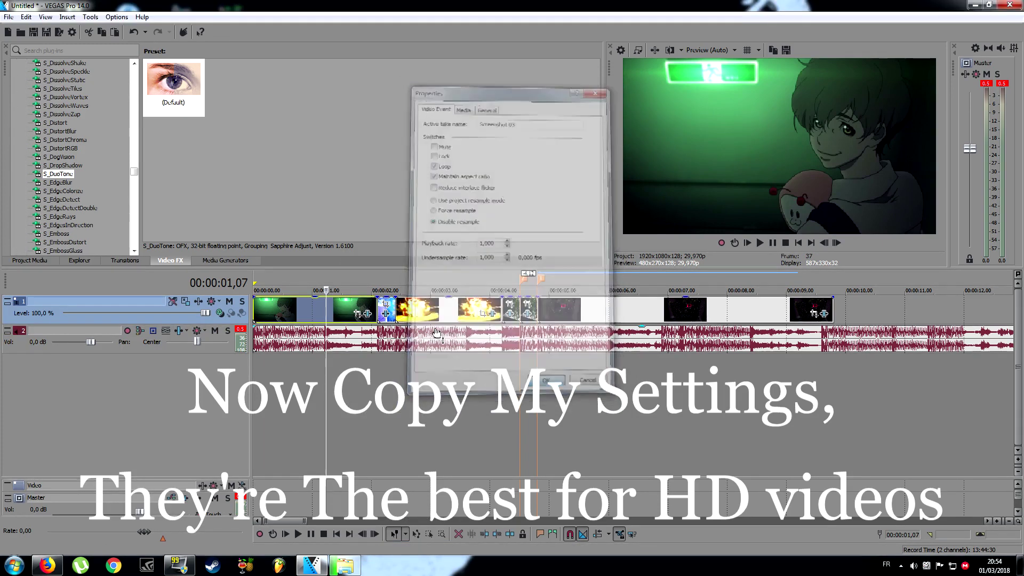
# - Paste attributes onto the small track 1 clip and review two more clips' properties
pyautogui.rightClick(384, 310)
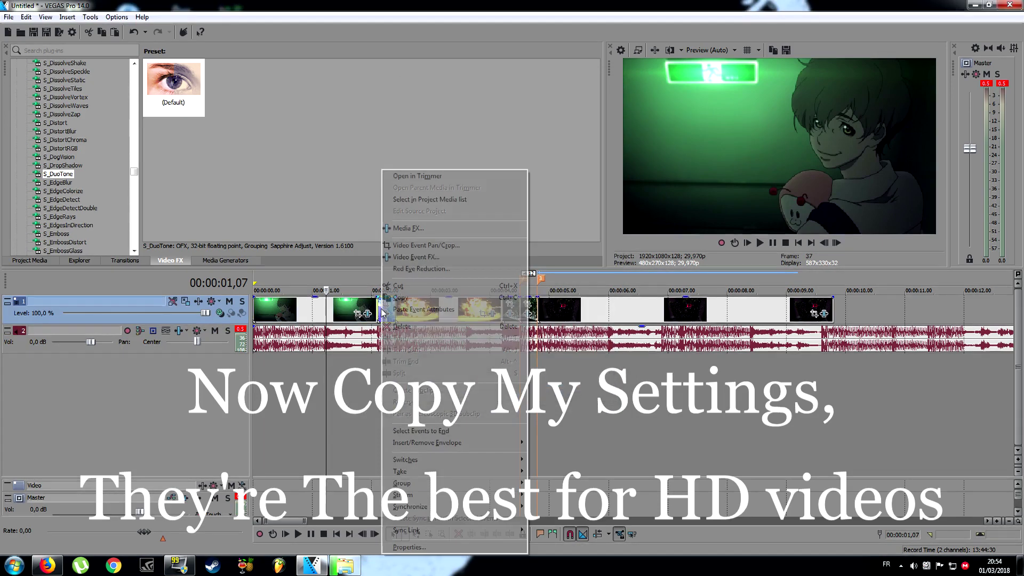
pyautogui.click(382, 311)
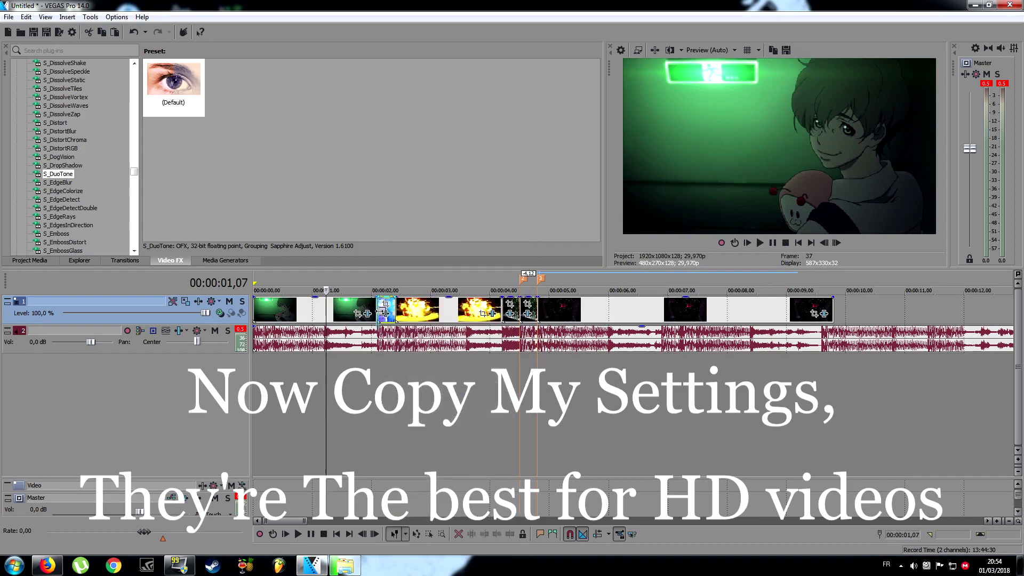
pyautogui.rightClick(382, 315)
pyautogui.click(405, 551)
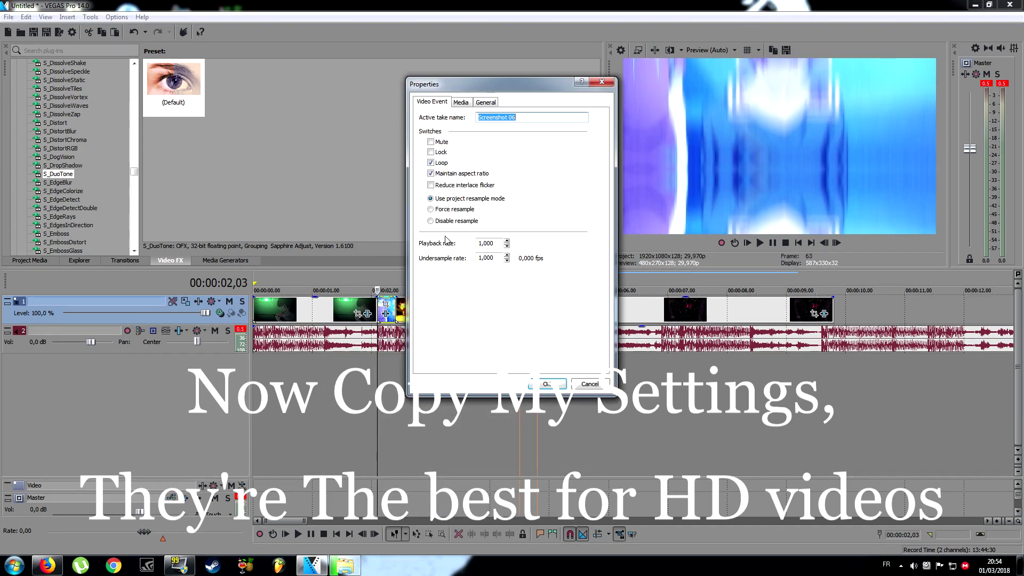
pyautogui.click(547, 384)
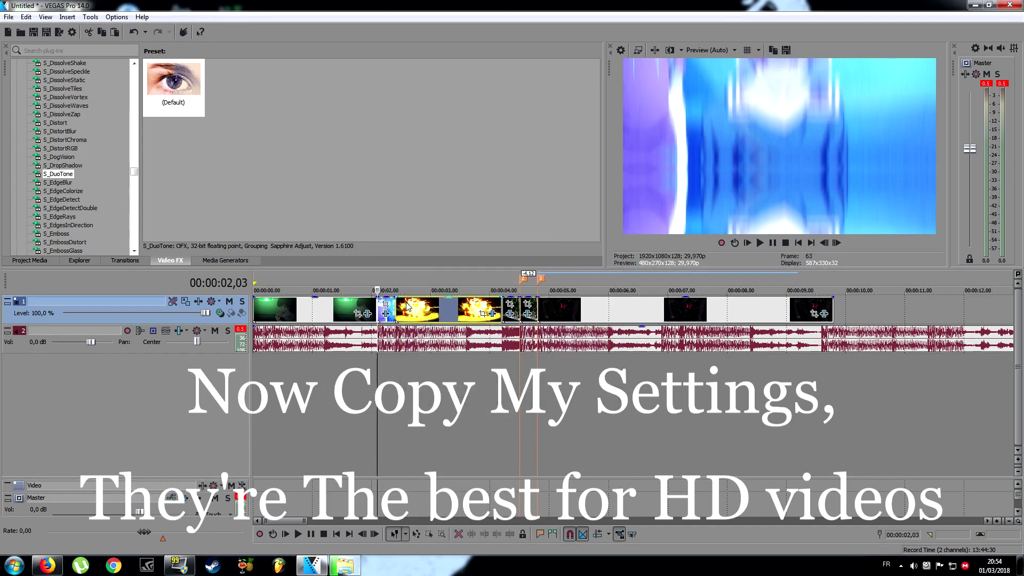
pyautogui.rightClick(406, 304)
pyautogui.click(478, 547)
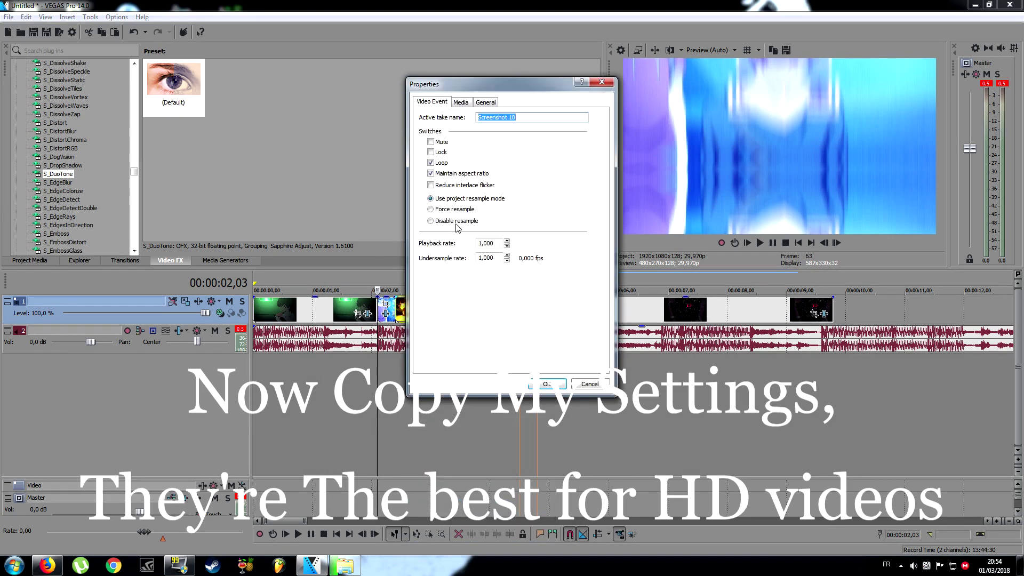
pyautogui.click(547, 384)
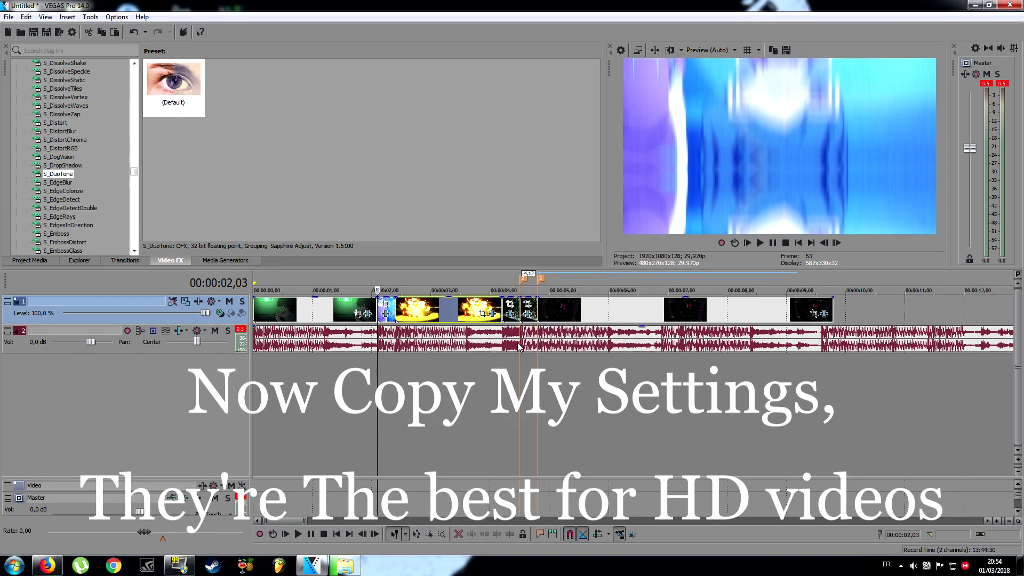
# - Enable Disable resample on the three remaining track 1 clips, including Screenshot 04
pyautogui.rightClick(518, 314)
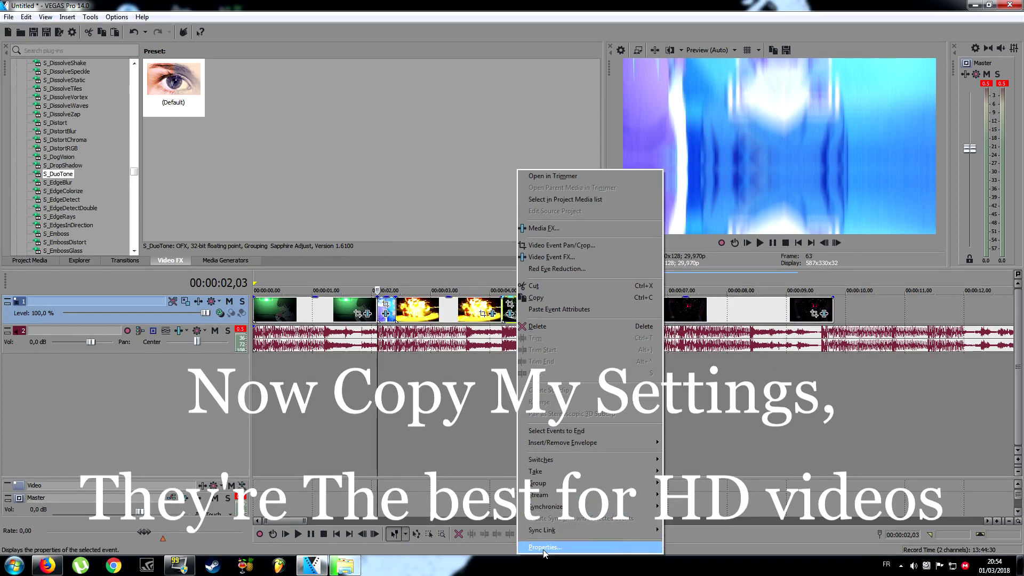
pyautogui.click(539, 549)
pyautogui.click(432, 221)
pyautogui.click(546, 380)
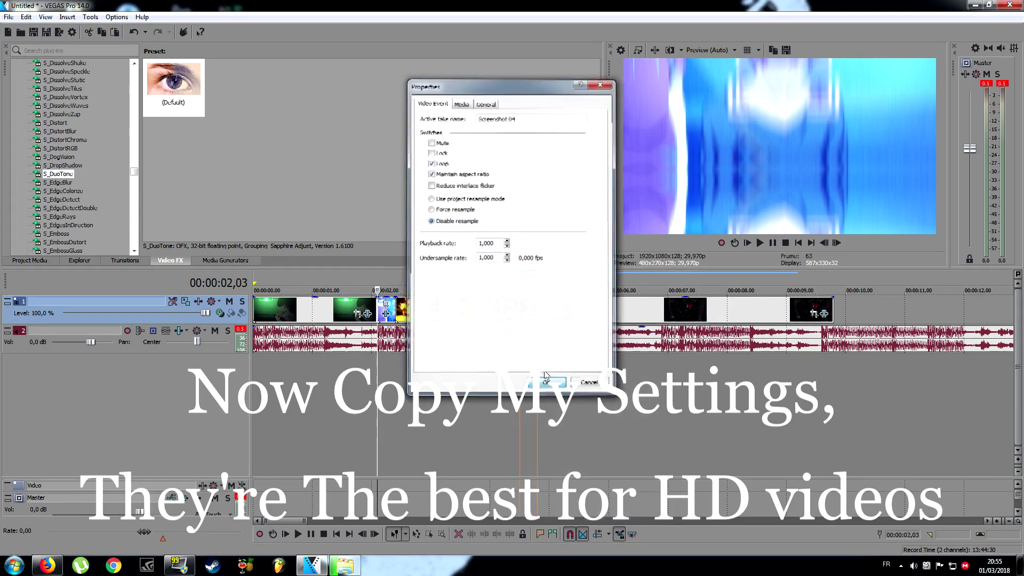
pyautogui.rightClick(532, 315)
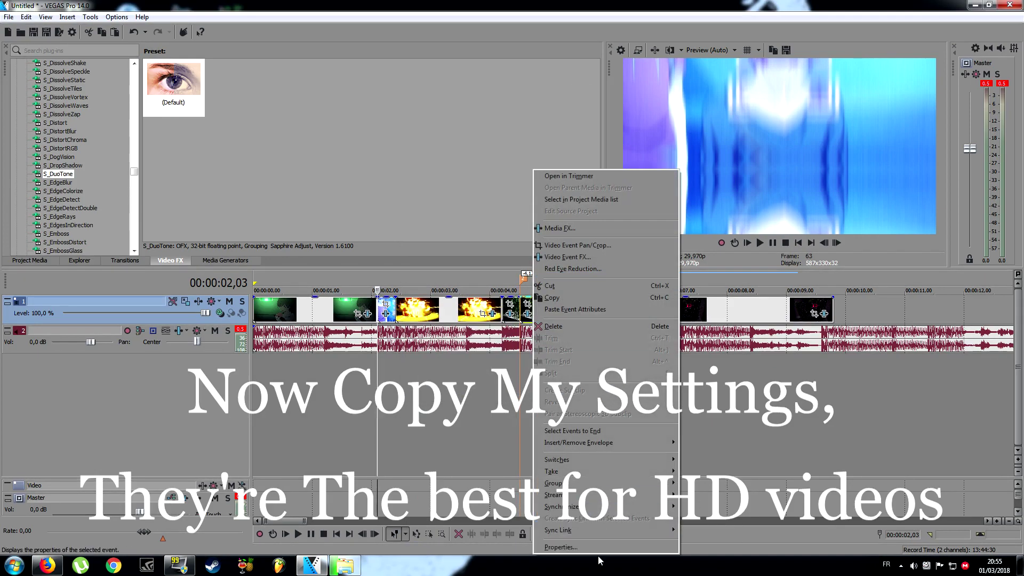
pyautogui.click(598, 549)
pyautogui.click(456, 221)
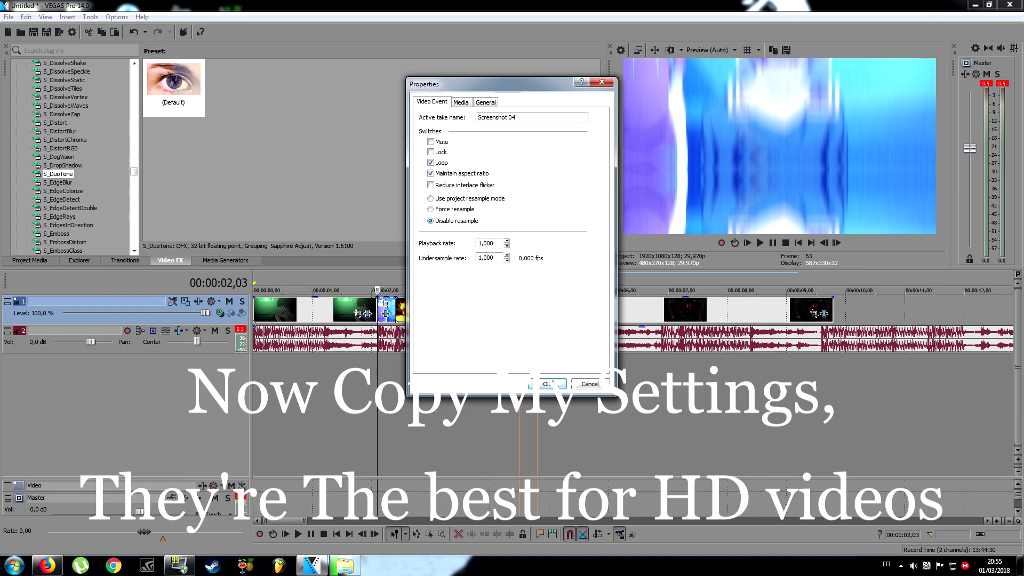
pyautogui.click(546, 384)
pyautogui.rightClick(550, 312)
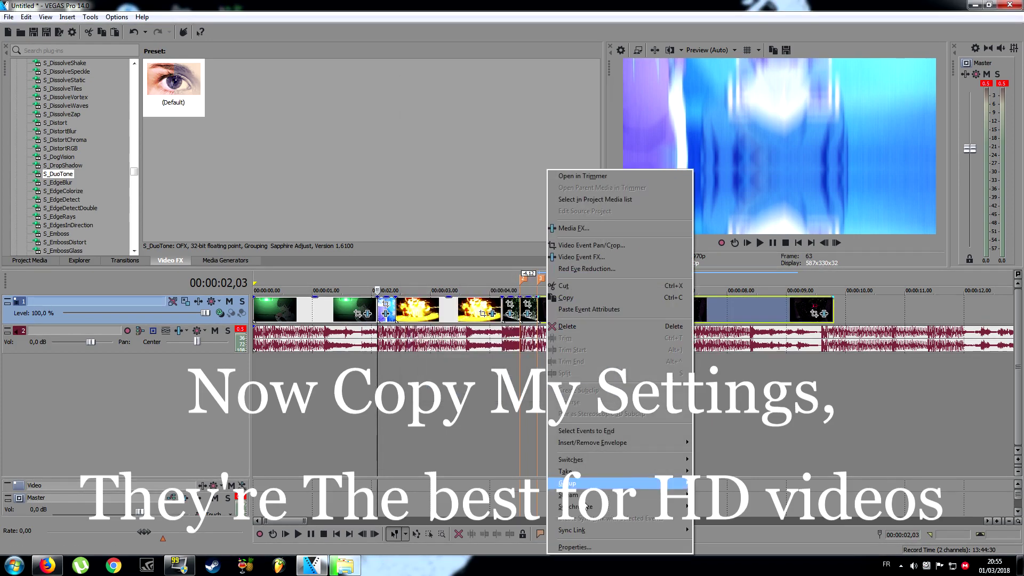
pyautogui.click(586, 542)
pyautogui.click(457, 222)
pyautogui.click(546, 383)
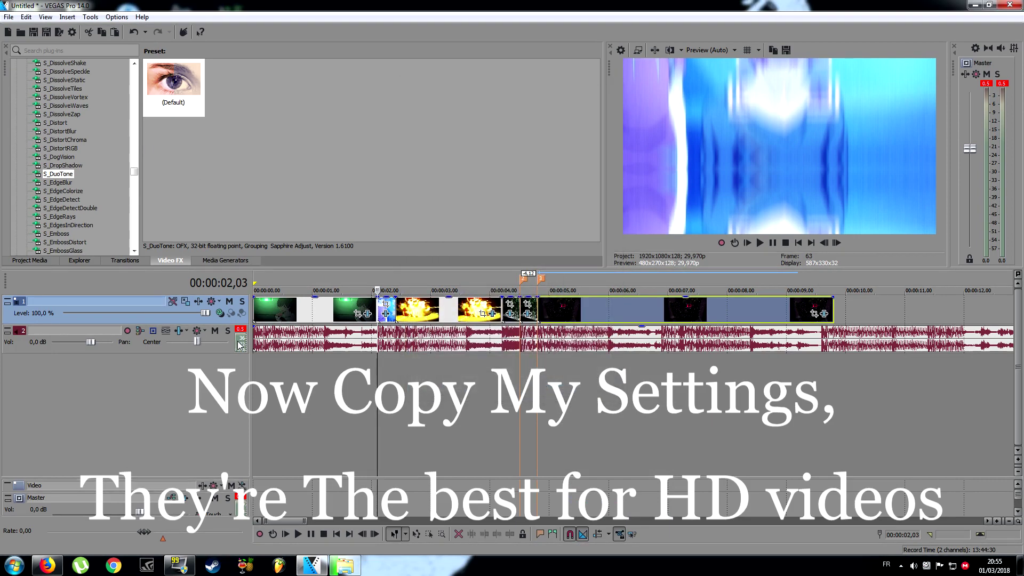
# - Remove Track Noise Gate, Track EQ and Track Compressor from track 2, then loop the fire clip
pyautogui.click(180, 331)
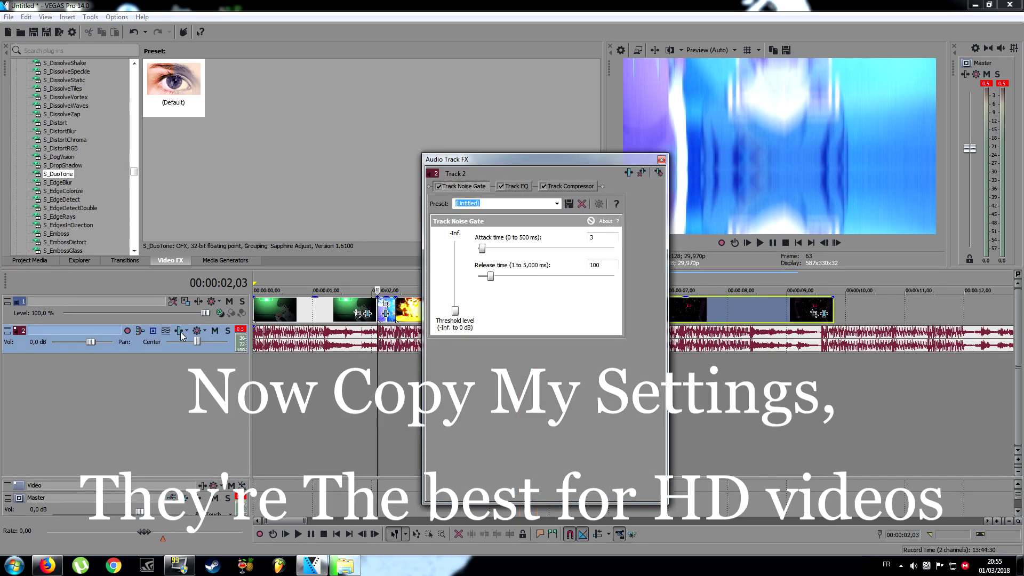
pyautogui.click(642, 173)
pyautogui.click(642, 172)
pyautogui.click(642, 172)
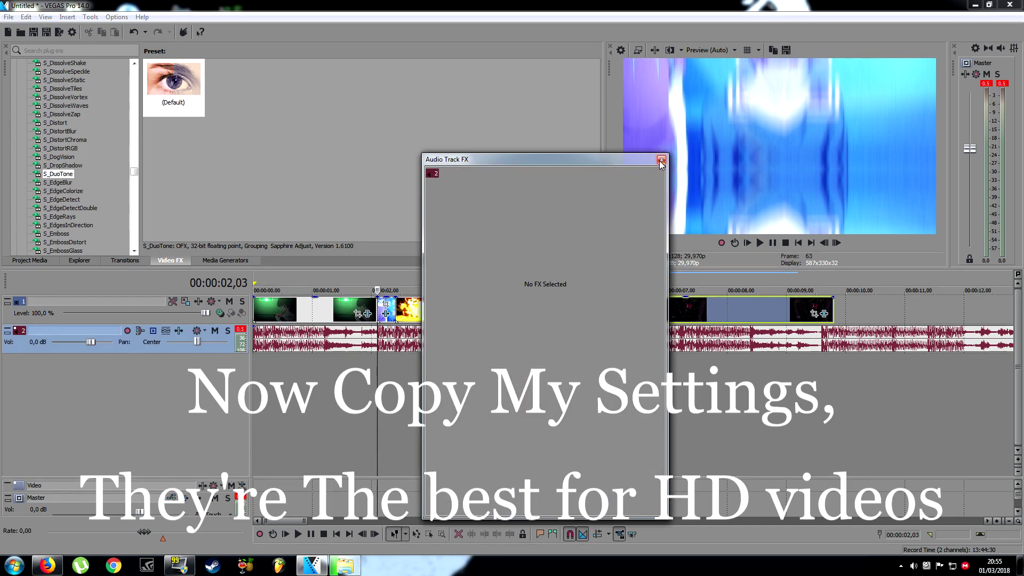
pyautogui.click(661, 160)
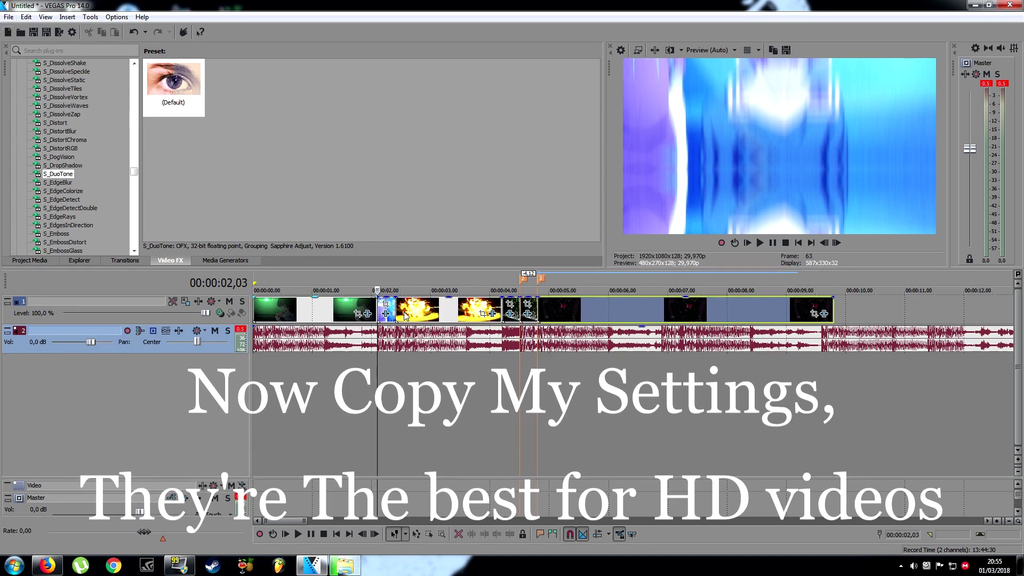
pyautogui.doubleClick(451, 312)
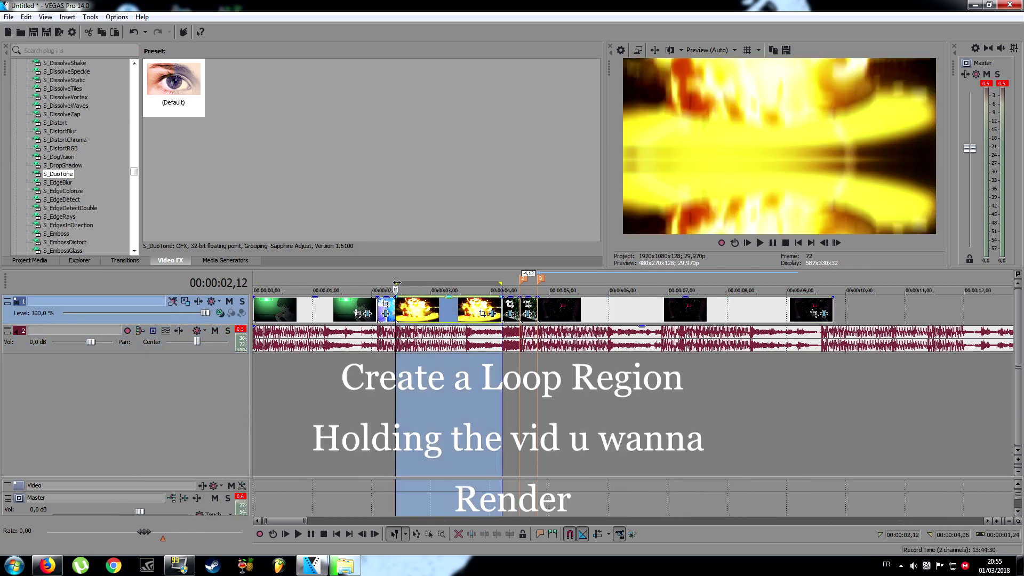
# - Stretch the loop region from 00:00:00,00 to about 00:00:05,27
pyautogui.moveTo(396, 283); pyautogui.dragTo(219, 293)
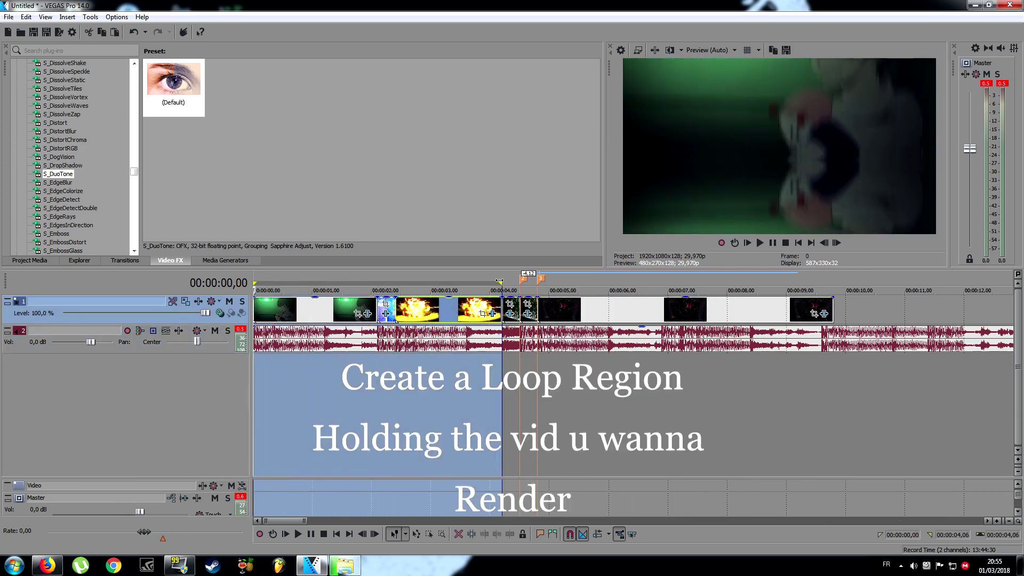
pyautogui.moveTo(502, 283); pyautogui.dragTo(599, 288)
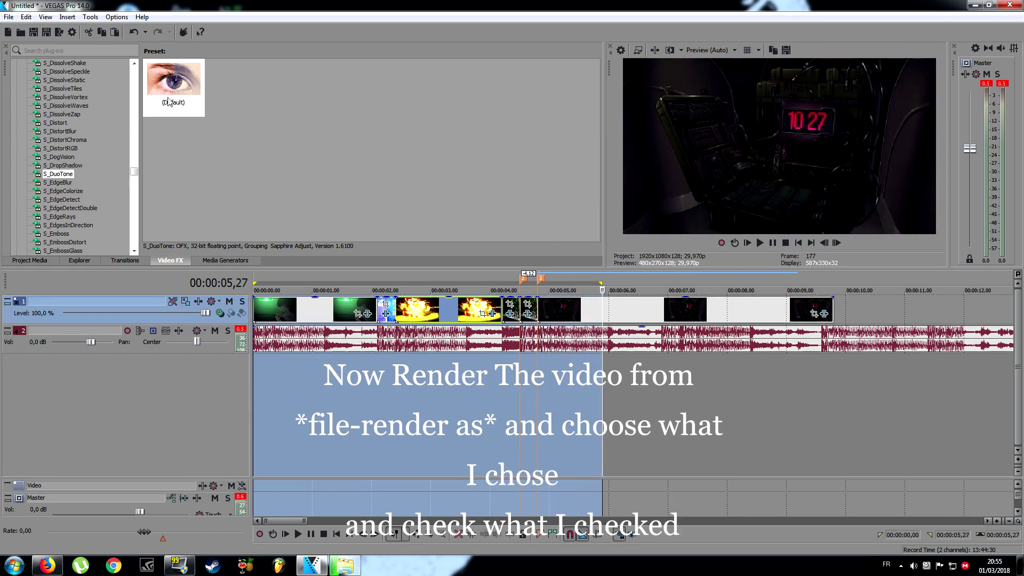
pyautogui.click(9, 17)
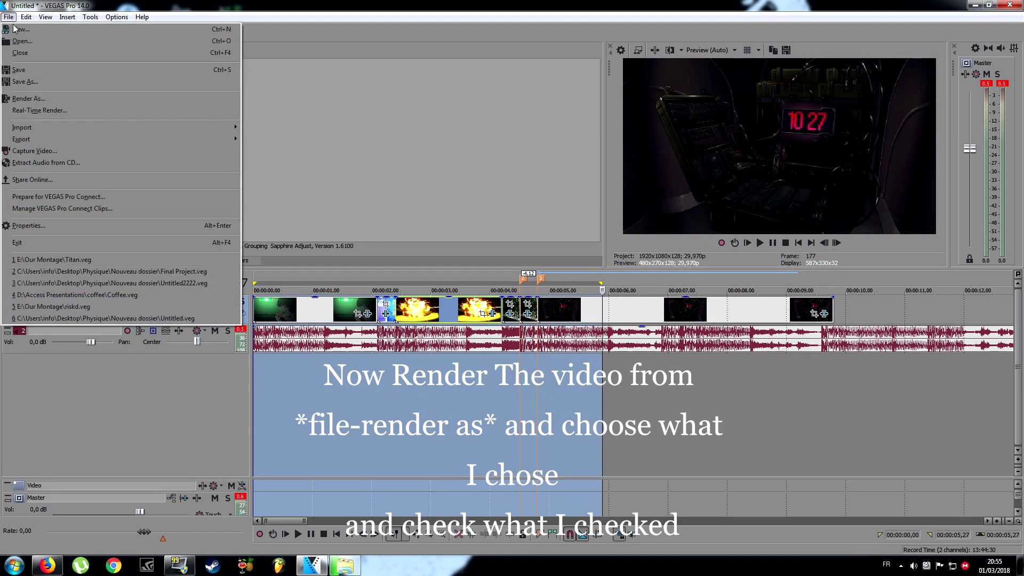
# - Choose the Sony AVC/MVC Internet 1920x1080-30p render template with Render loop region only checked
pyautogui.click(28, 99)
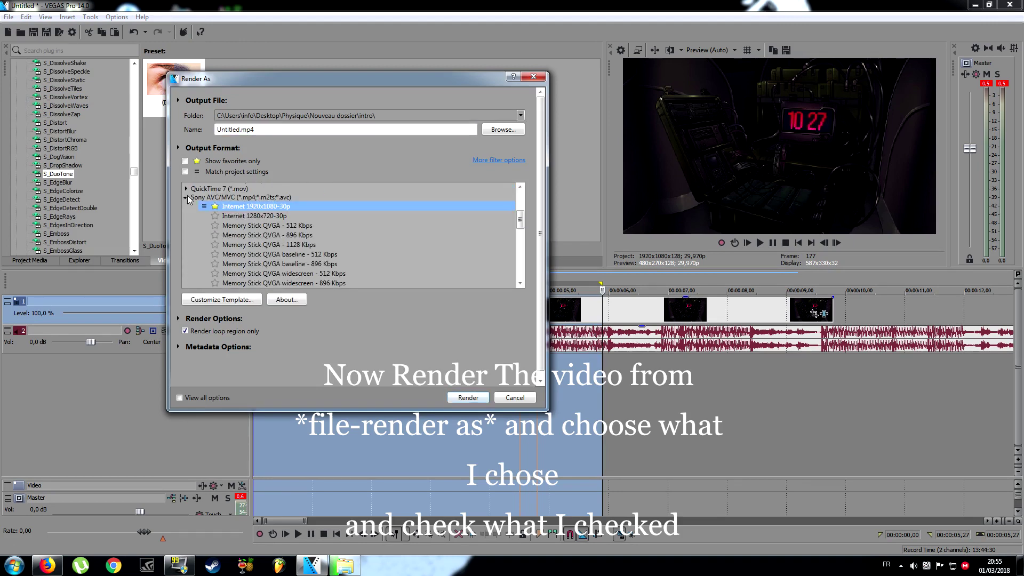
pyautogui.click(186, 198)
pyautogui.click(186, 208)
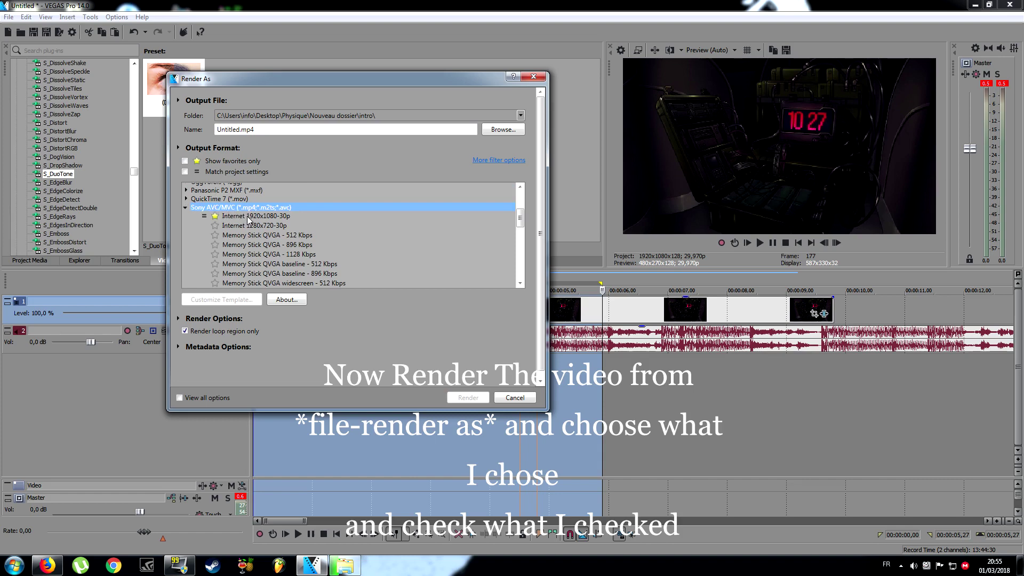
pyautogui.click(299, 217)
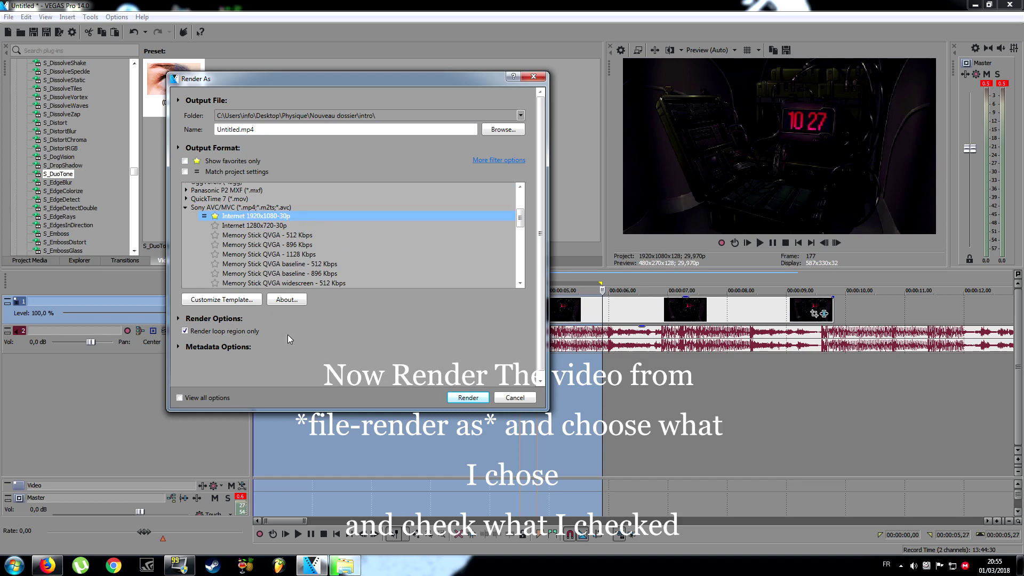
pyautogui.click(186, 333)
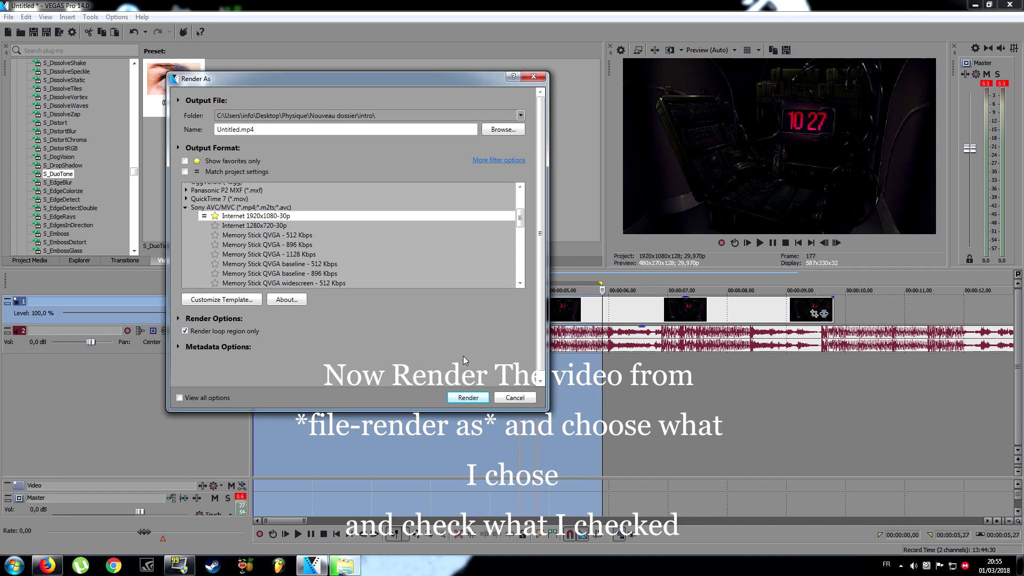
# - Save Untitled.mp4 to the desktop (Bureau) and start rendering
pyautogui.click(491, 132)
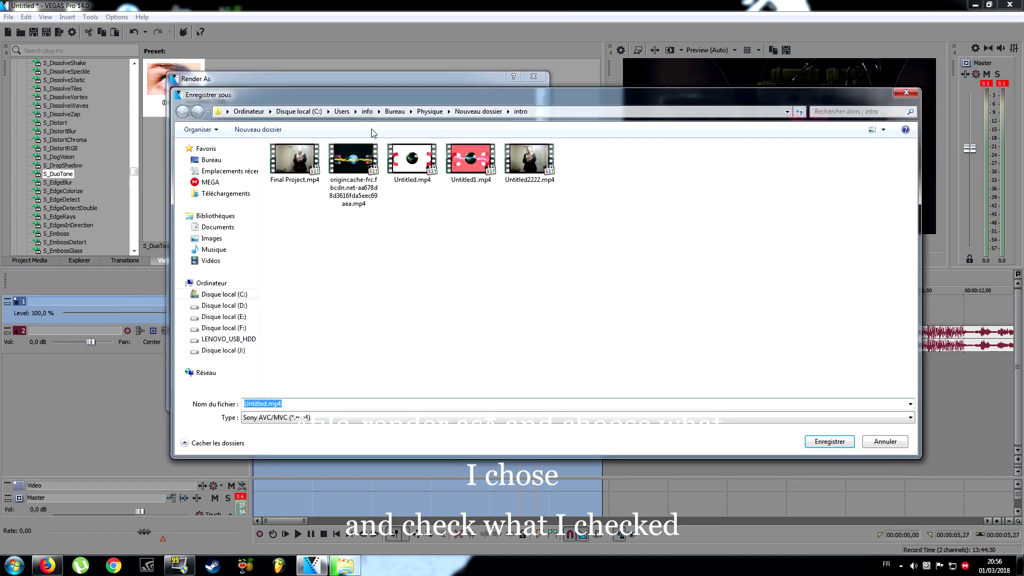
pyautogui.click(208, 163)
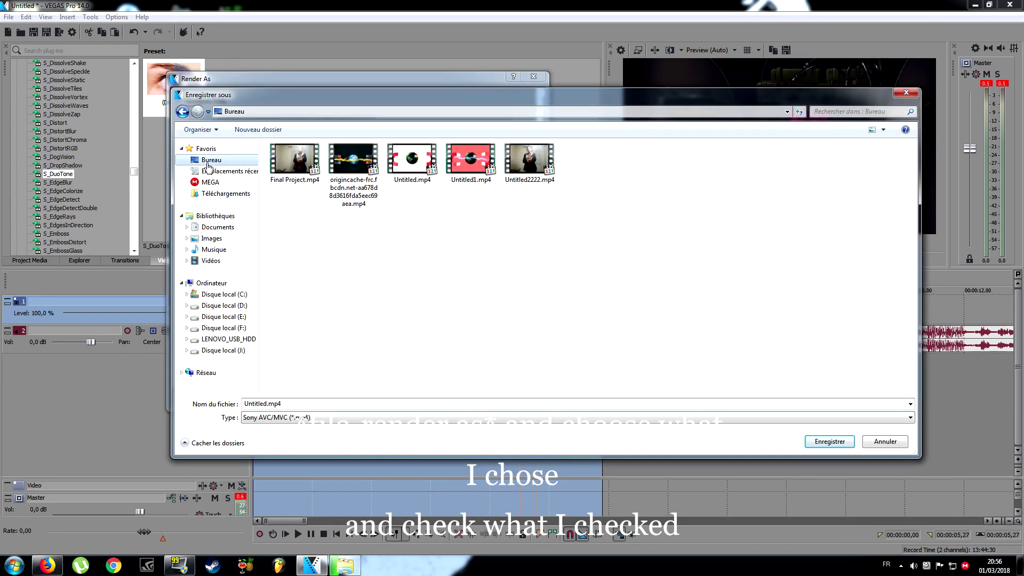
pyautogui.click(816, 444)
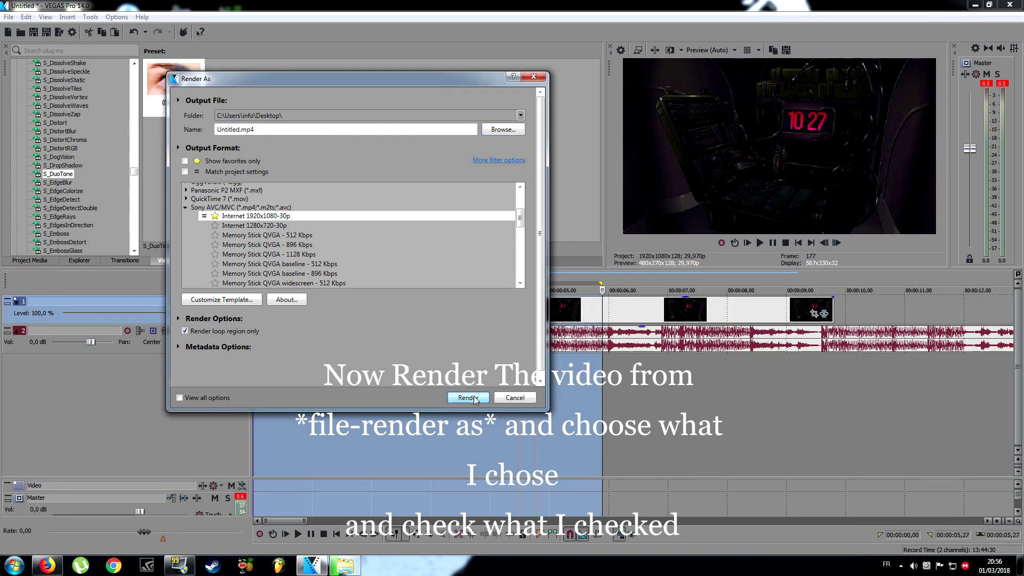
pyautogui.click(468, 398)
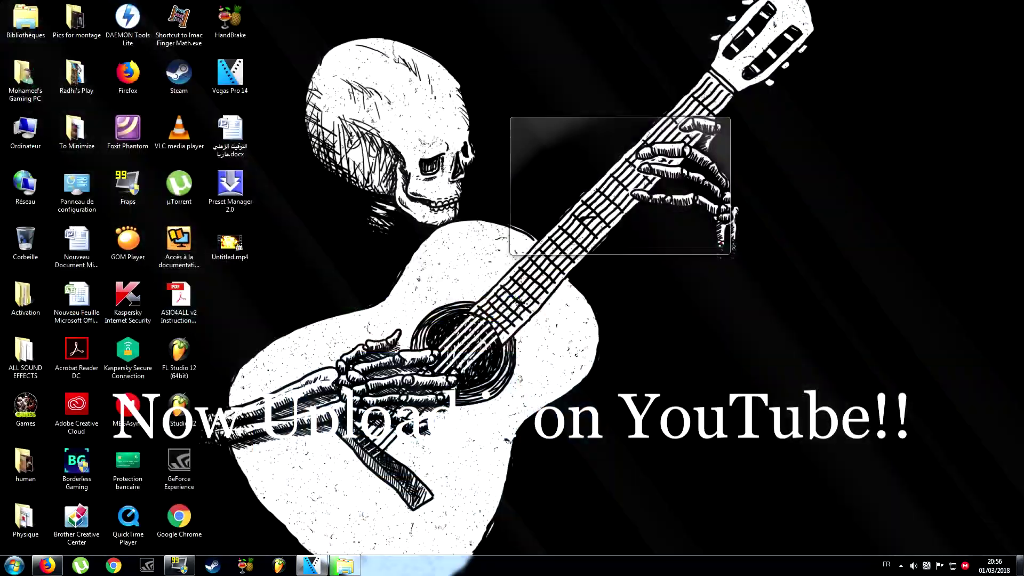
# - Play Untitled.mp4 windowed in Media Player Classic through 00:06, then close the player
pyautogui.doubleClick(246, 239)
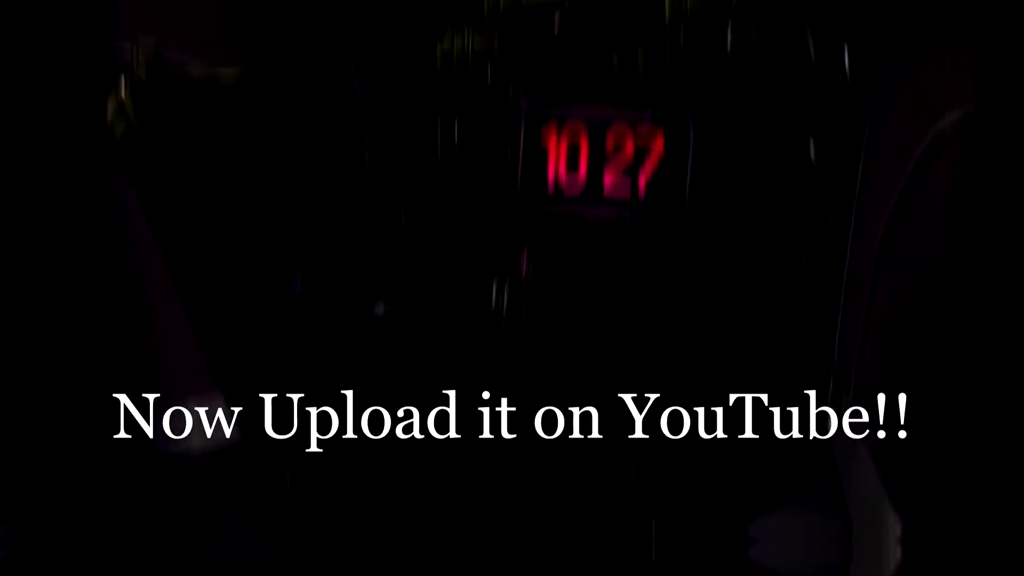
pyautogui.press('space')
pyautogui.press('Escape')
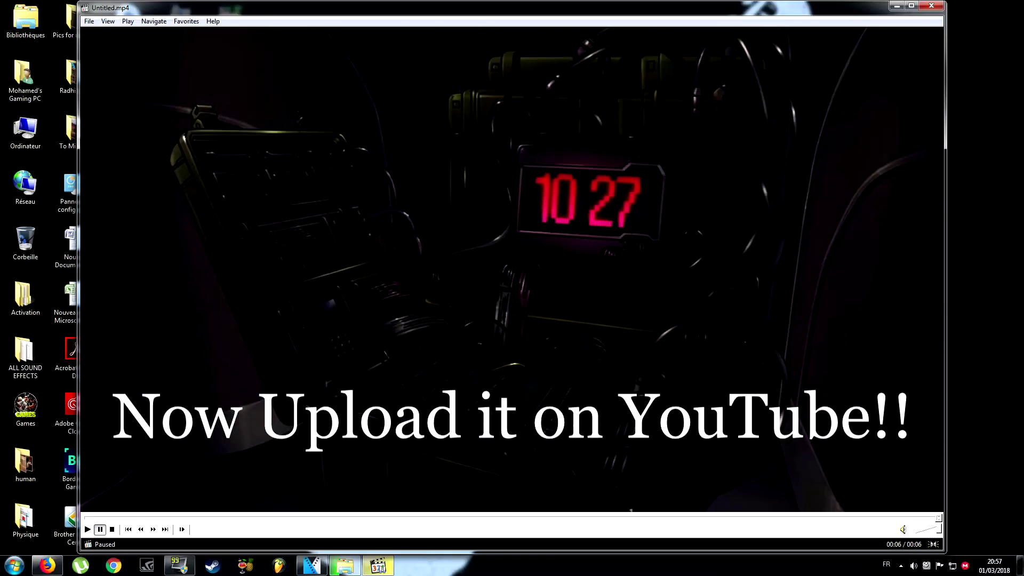
pyautogui.press('space')
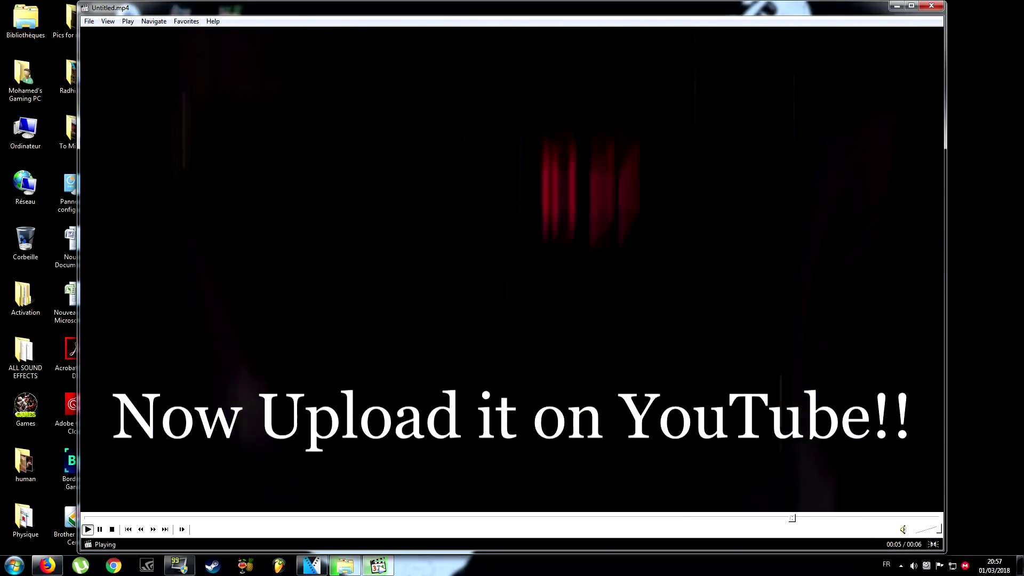
pyautogui.press('space')
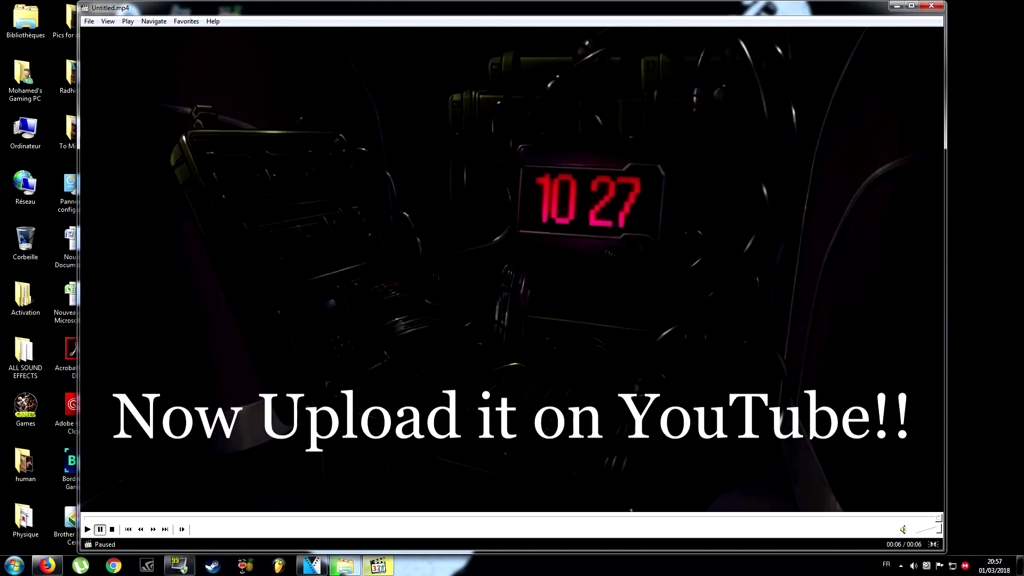
pyautogui.click(931, 5)
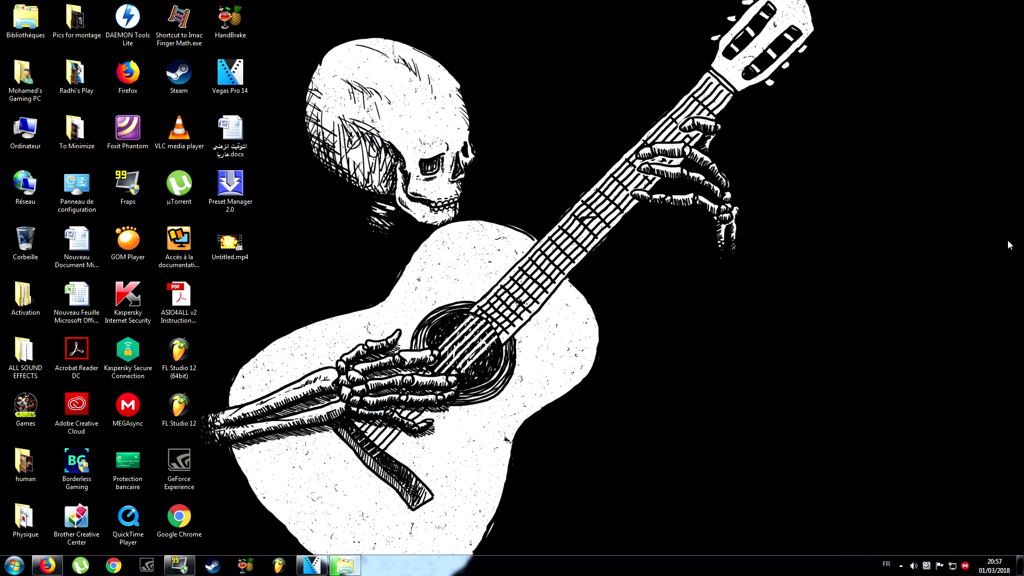